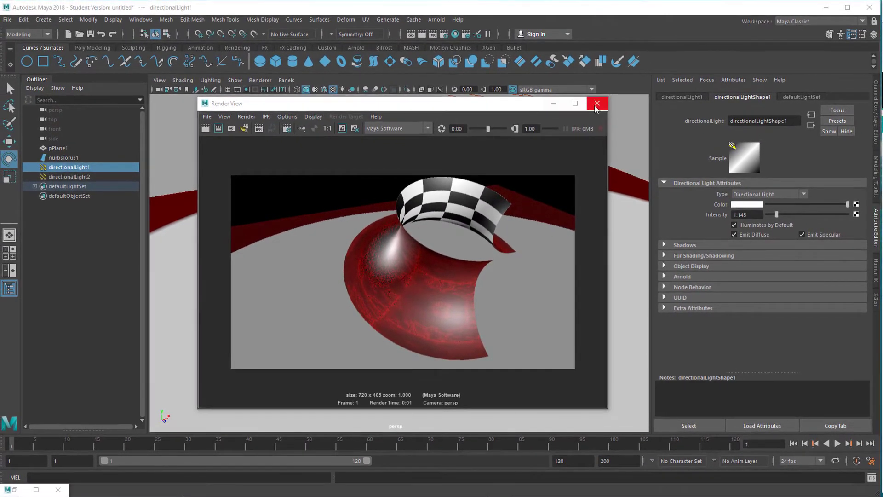
Compare the rendered double-sided torus with the viewport from several angles, and read the help instructions for creating double-sided shaded surfaces
left_click_drag(526, 110, 591, 425)
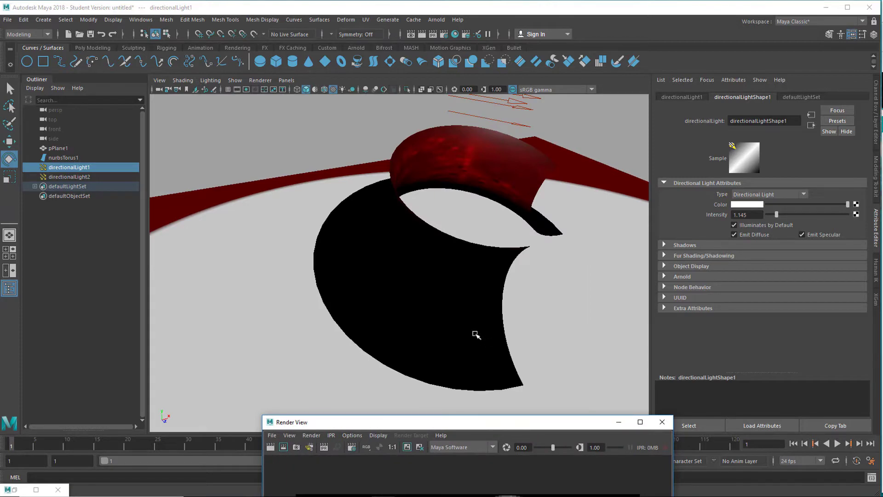
left_click_drag(478, 347, 458, 343, "alt")
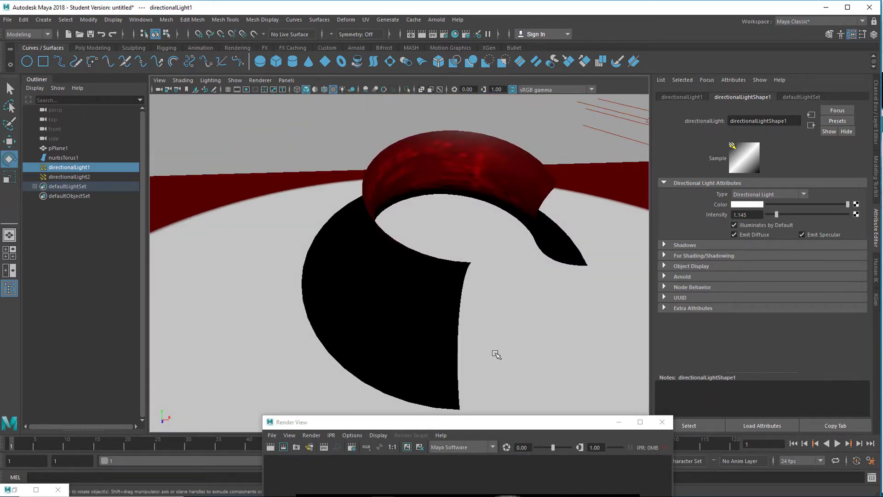
left_click_drag(509, 353, 398, 357, "alt")
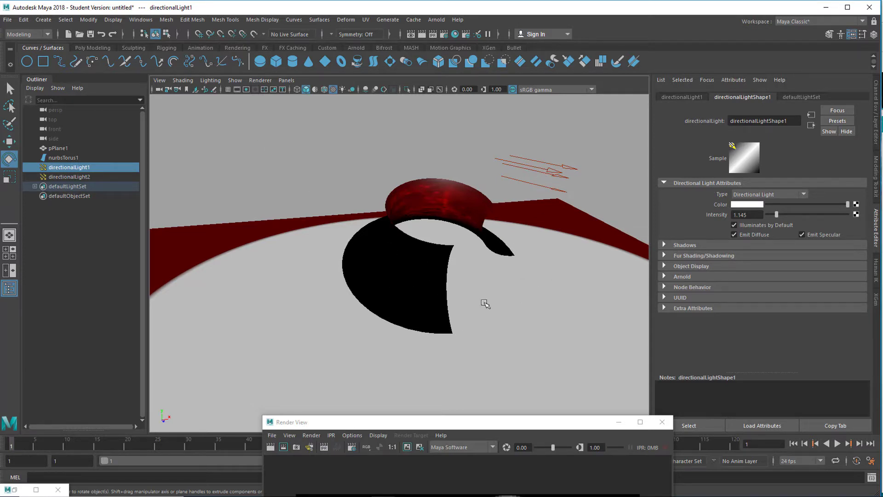
scroll(404, 338, "down", 5)
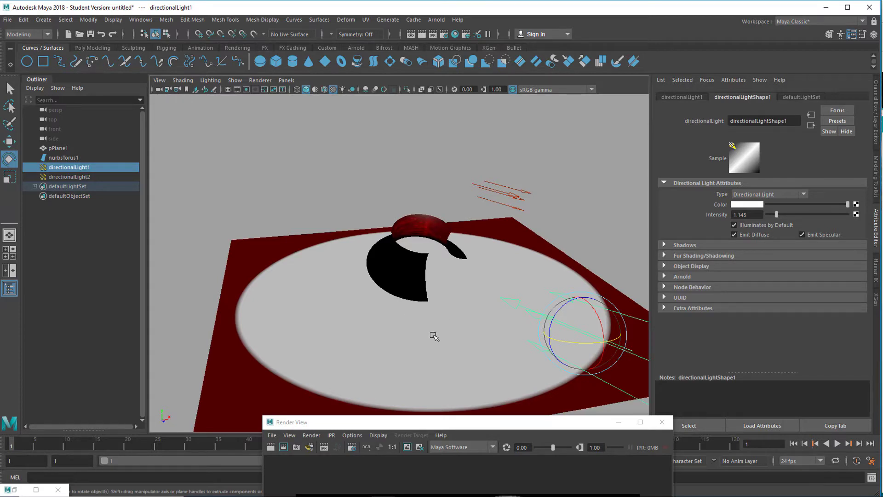
left_click_drag(457, 424, 411, 151)
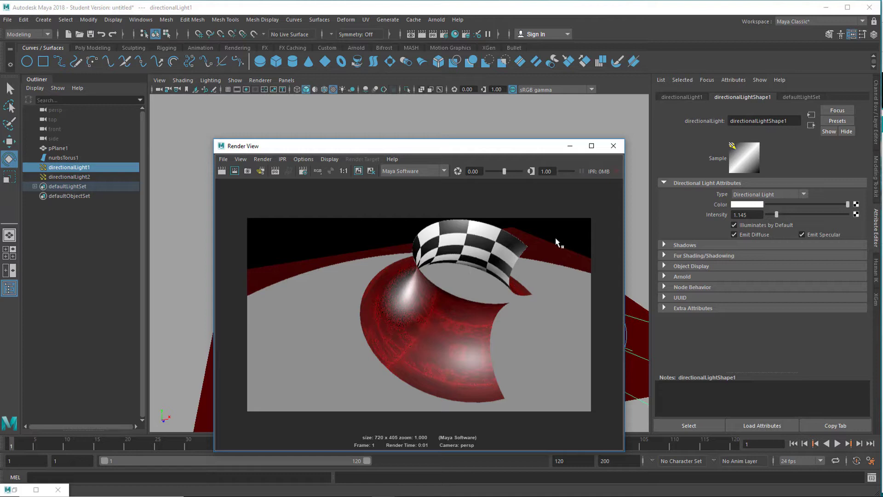
left_click_drag(518, 147, 503, 334)
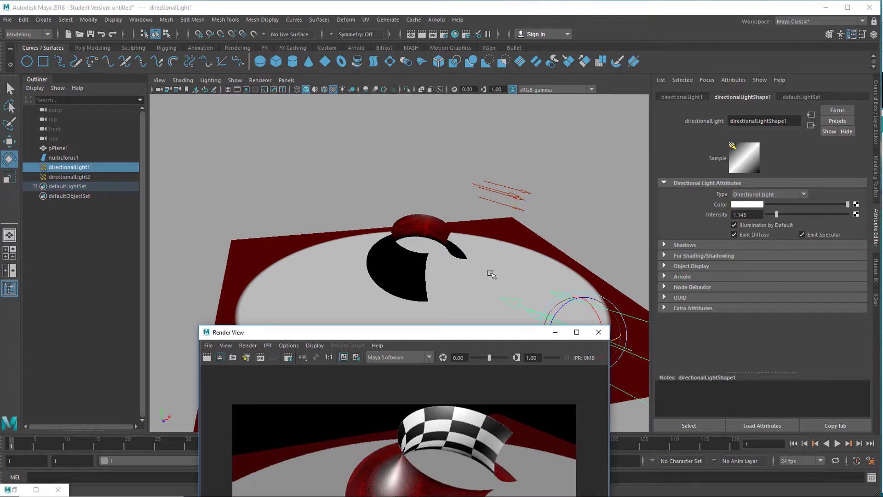
left_click_drag(490, 274, 497, 238, "alt")
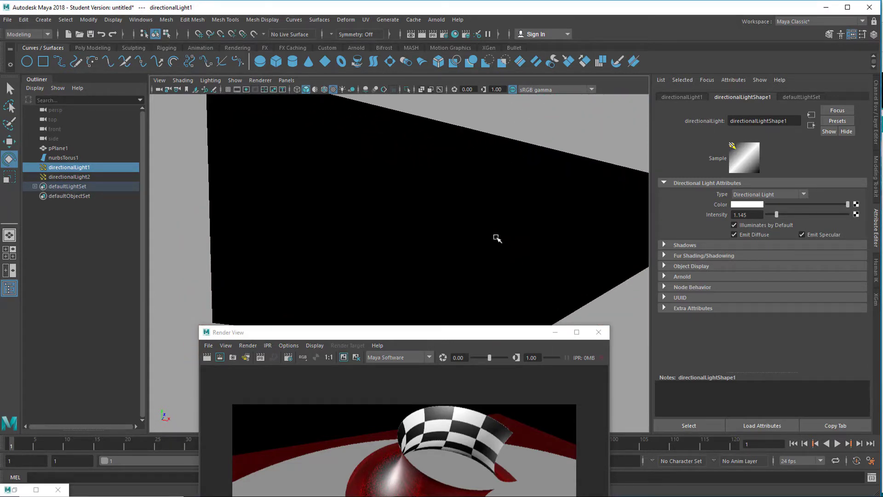
left_click_drag(496, 238, 500, 276, "alt")
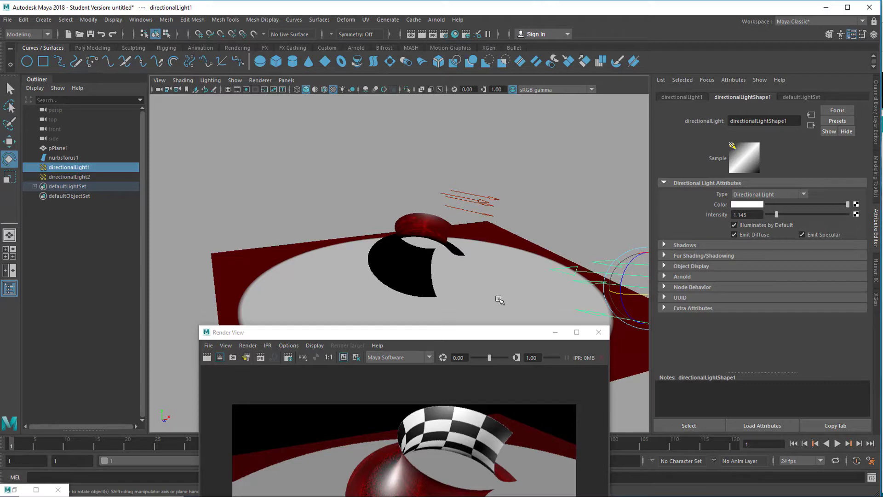
left_click_drag(475, 337, 470, 155)
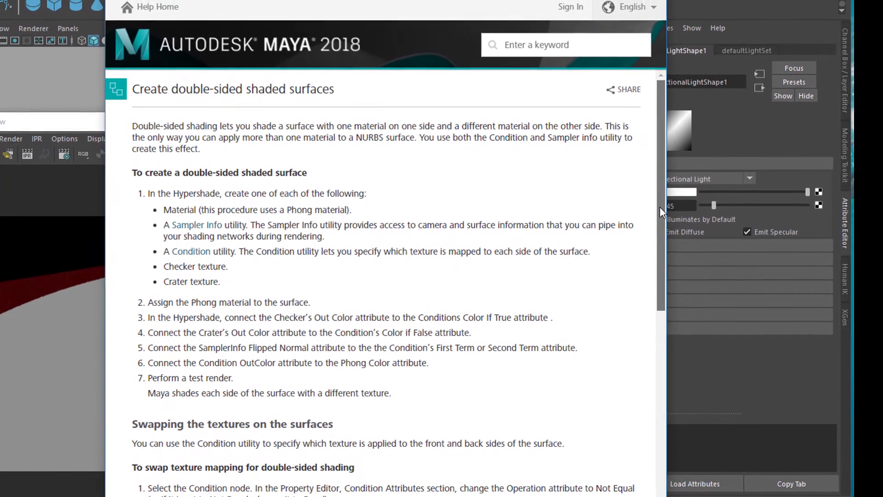
left_click_drag(658, 206, 657, 247)
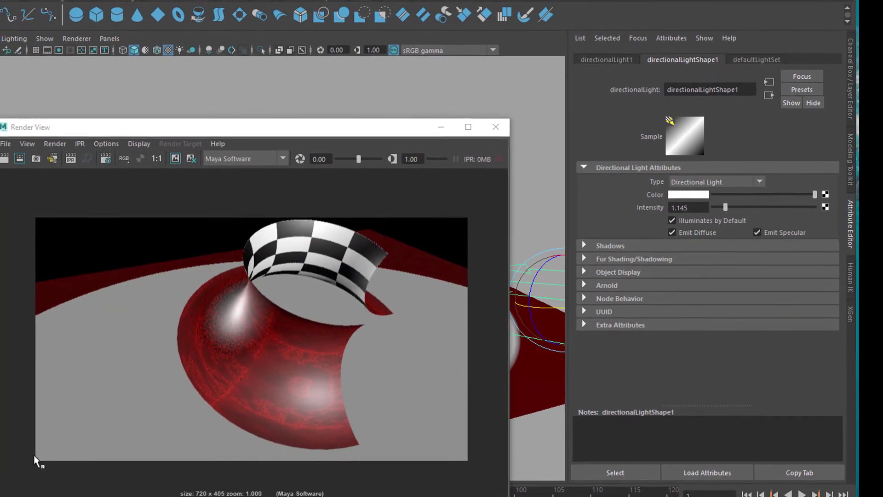
Move the Render View window clear of the menus and open the Hypershade editor
left_click_drag(258, 137, 275, 87)
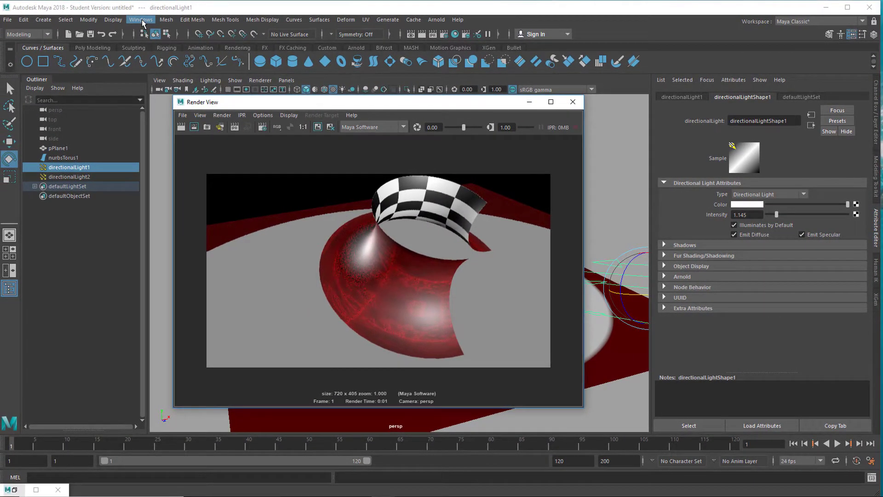
left_click(142, 21)
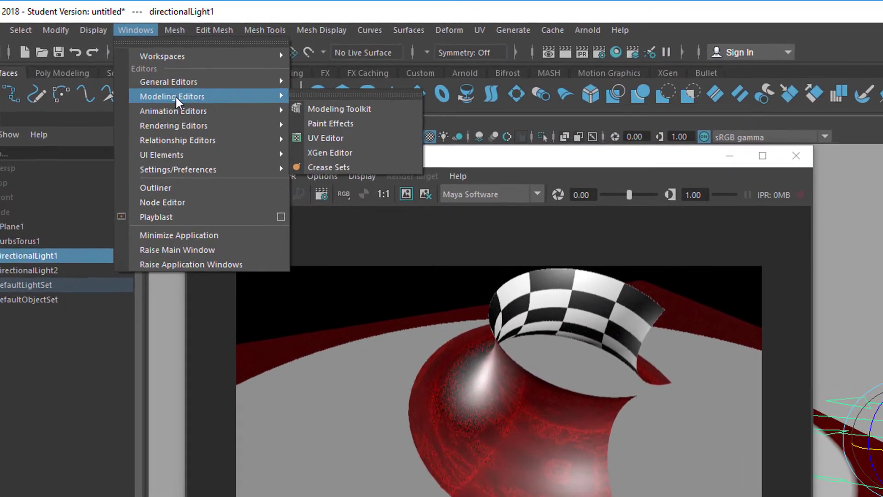
mouse_move(185, 100)
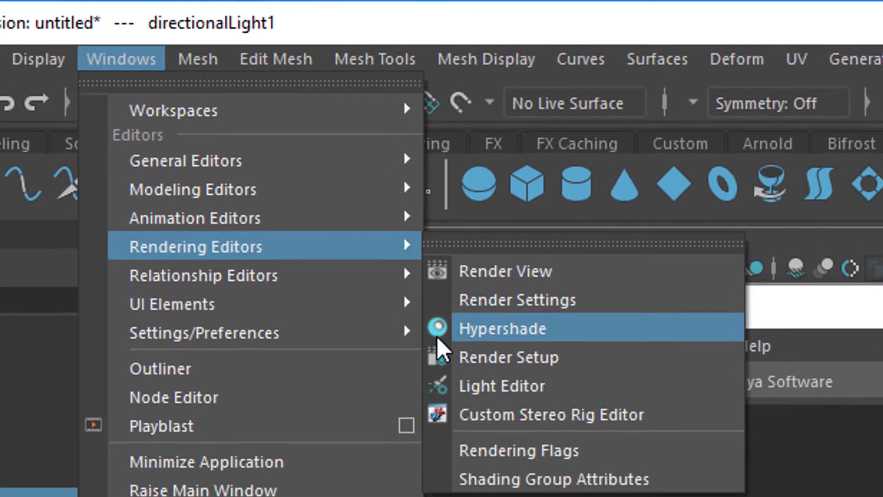
left_click(504, 339)
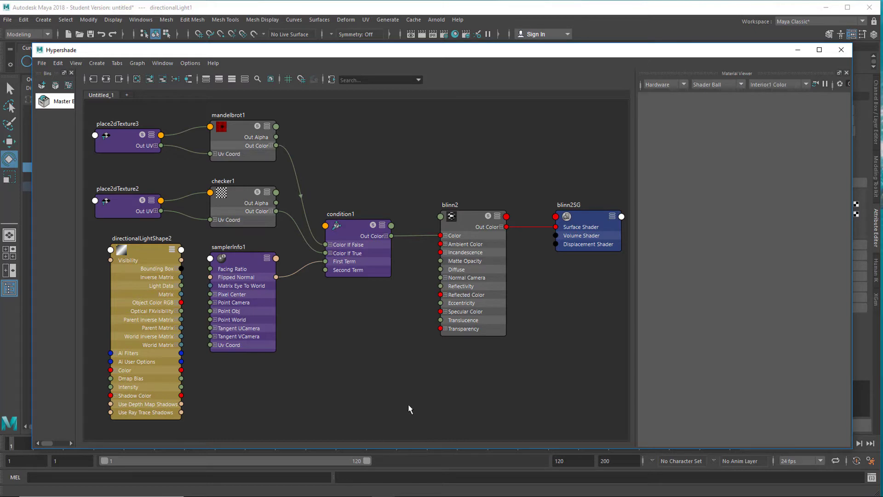
Rearrange the mandelbrot1, checker1, place2dTexture3 and condition1 nodes in the Hypershade graph to spread out their connections
left_click(230, 132)
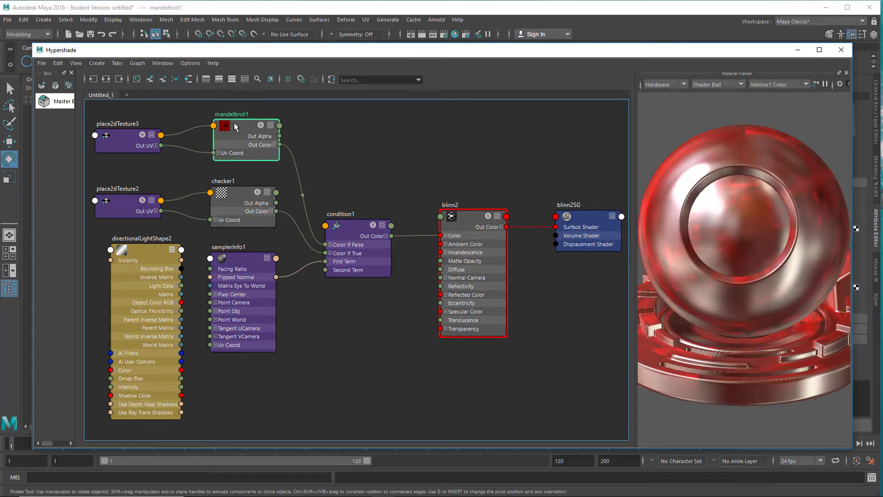
left_click_drag(234, 125, 231, 125)
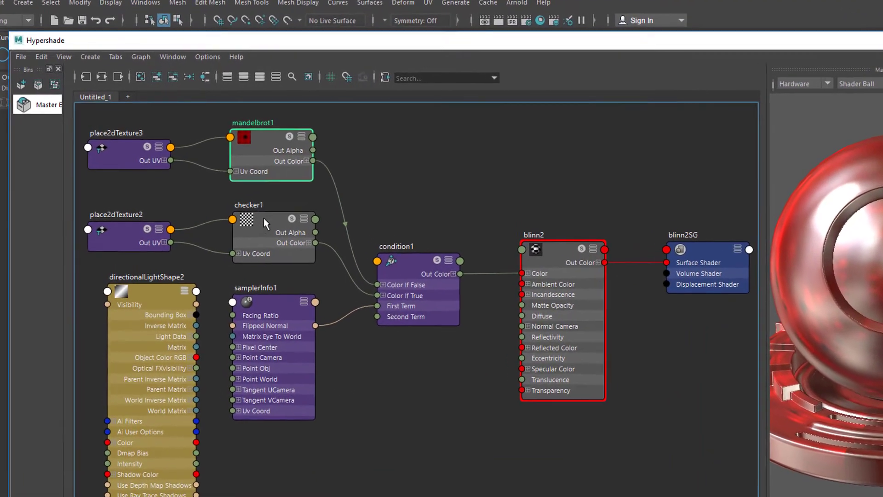
left_click(253, 212)
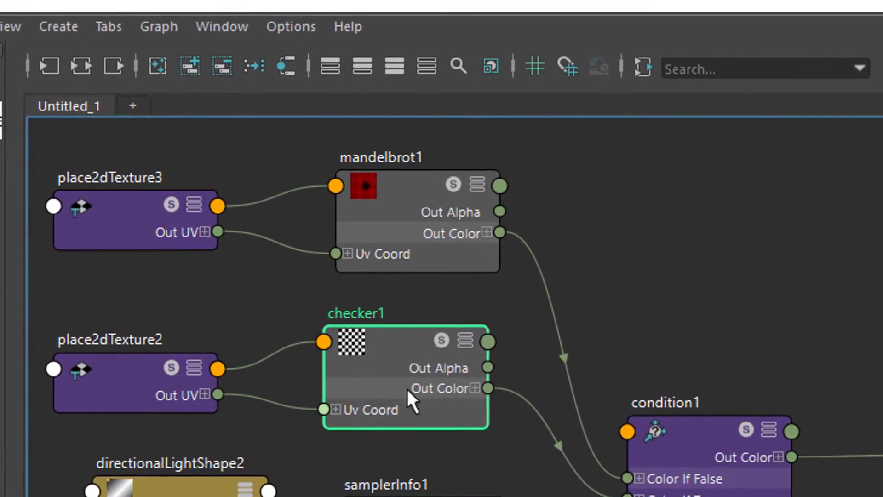
left_click_drag(401, 341, 431, 338)
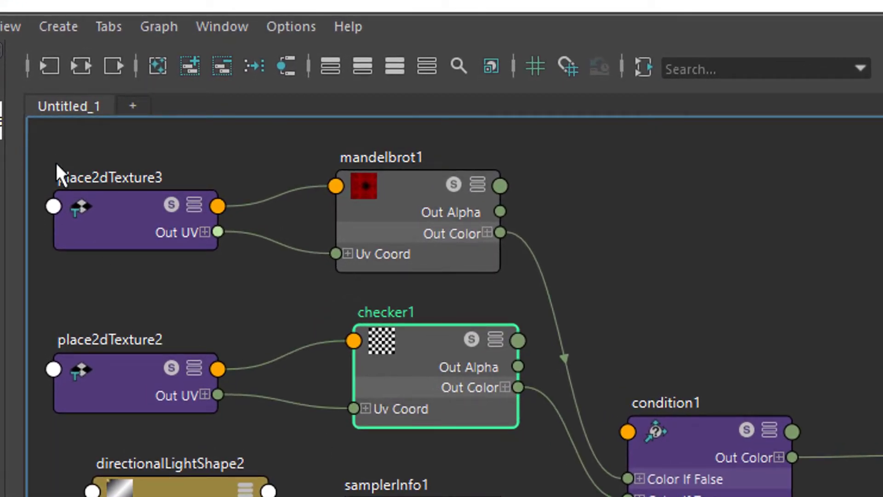
left_click_drag(134, 202, 149, 167)
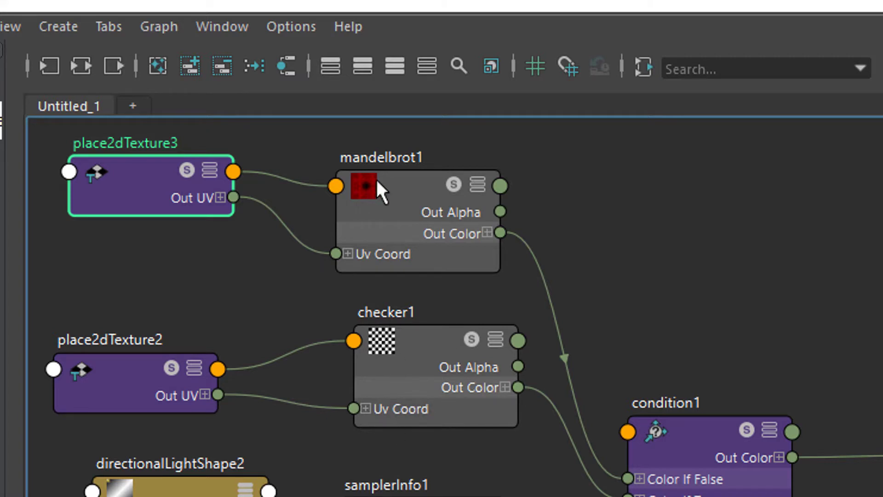
left_click_drag(393, 185, 400, 167)
left_click_drag(428, 332, 414, 318)
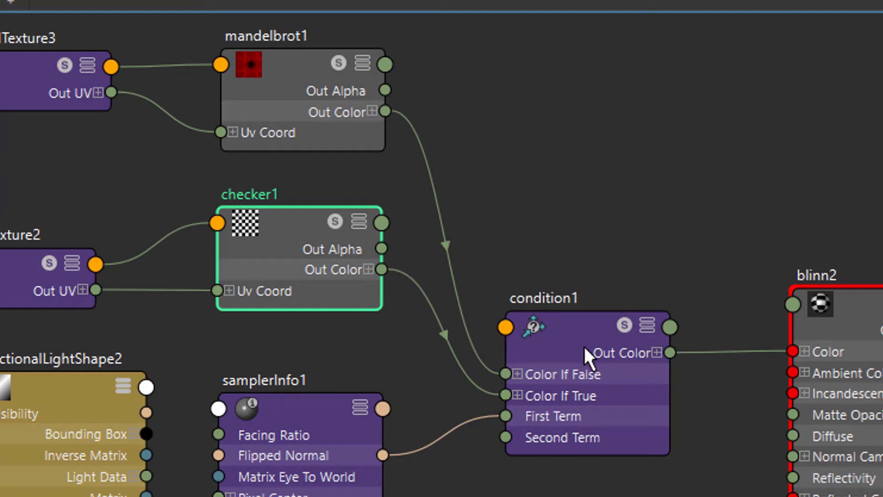
left_click_drag(579, 329, 577, 341)
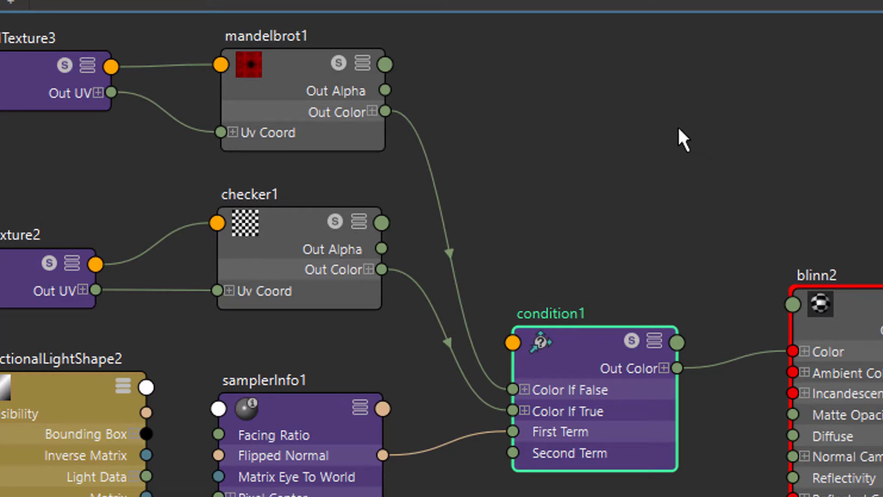
key("Tab")
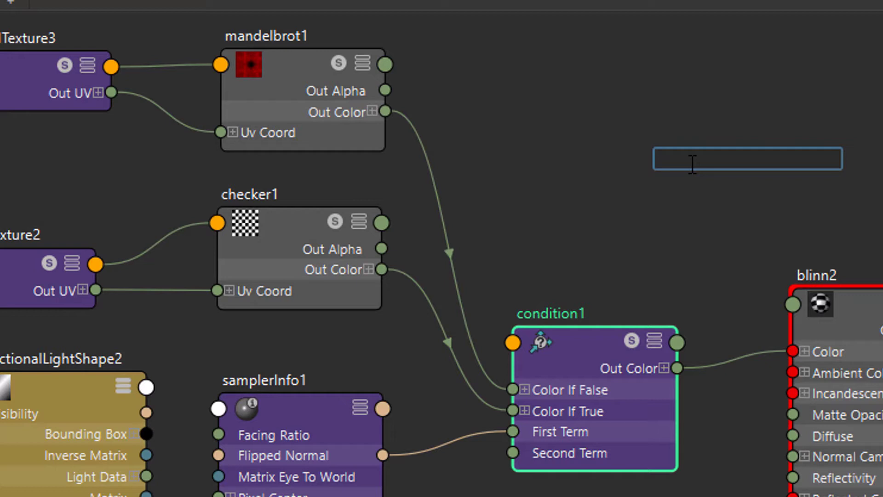
type("cond")
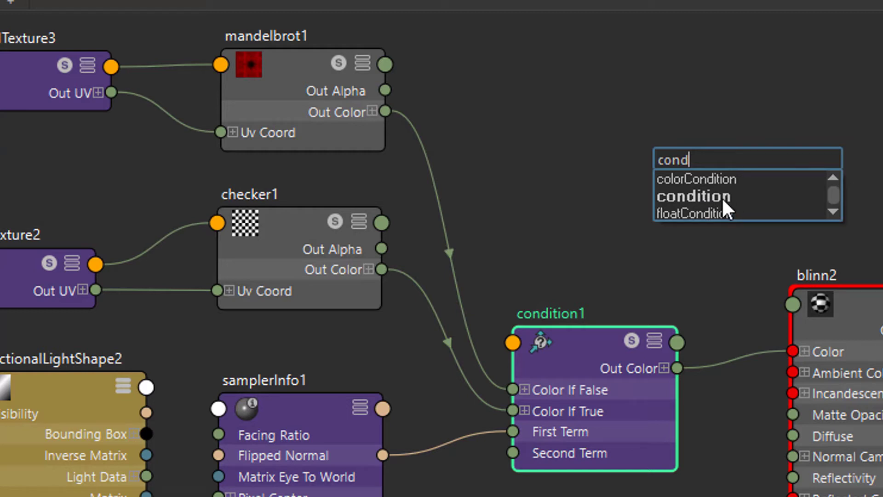
left_click(800, 98)
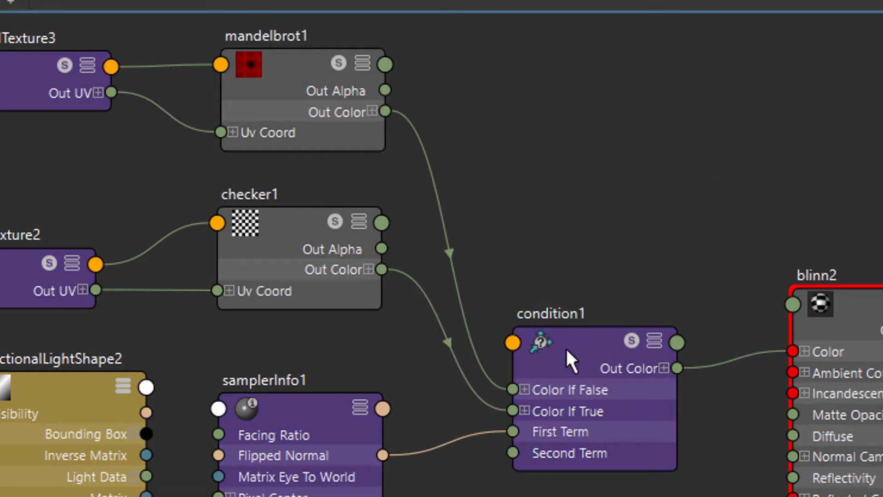
Move the condition1 node higher in the graph, then select blinn2 and samplerInfo1 to examine their connections
left_click(580, 338)
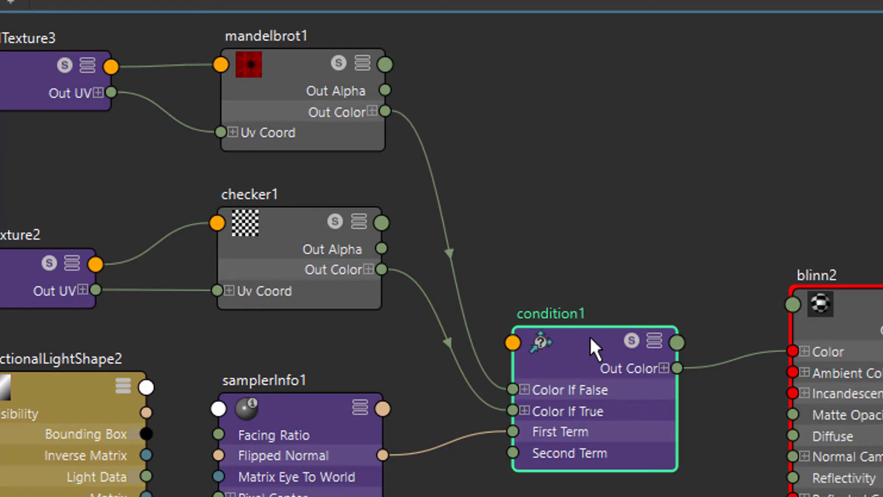
left_click_drag(585, 325, 593, 269)
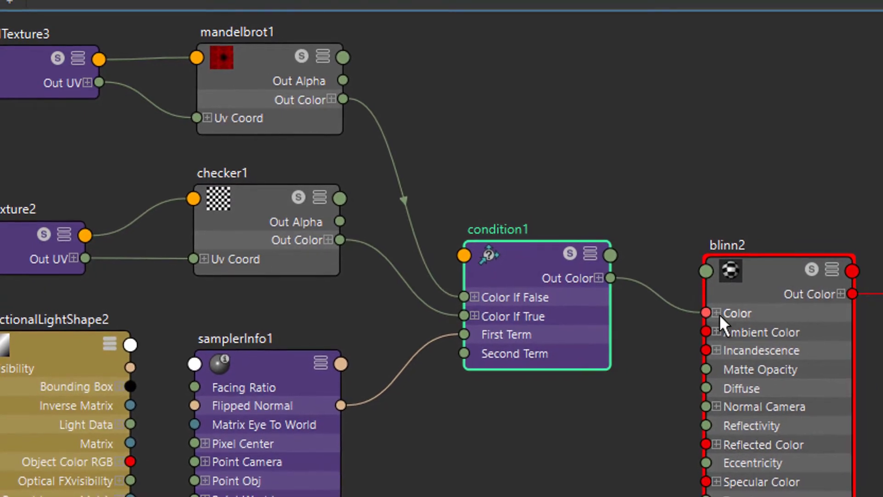
left_click(760, 269)
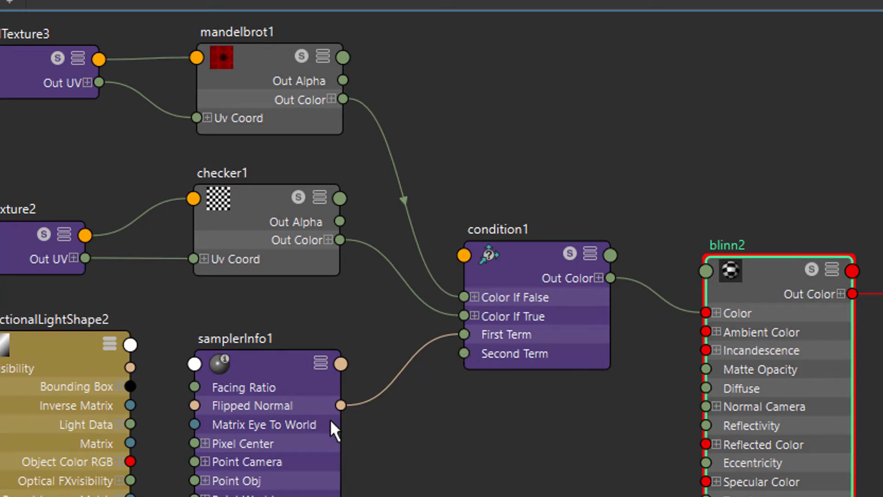
left_click(269, 362)
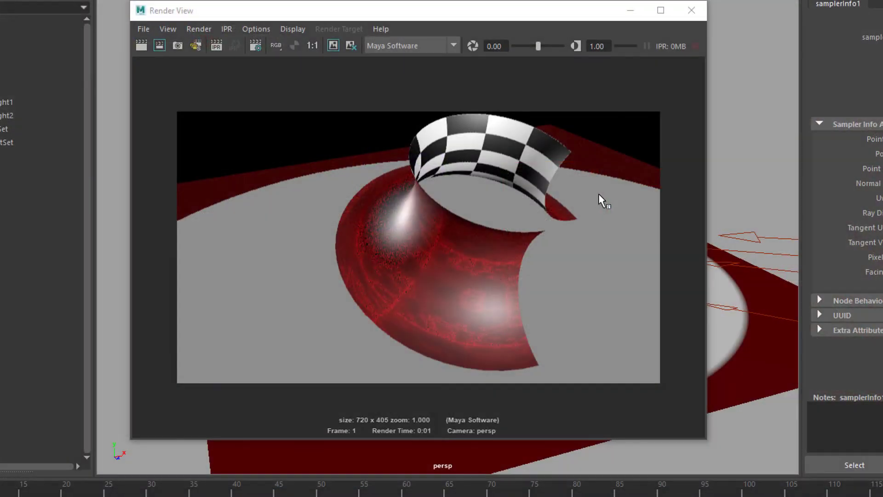
Close the Render View, assign a new Arnold aiTwoSided material to the NURBS torus, and open the material's attributes
left_click(694, 10)
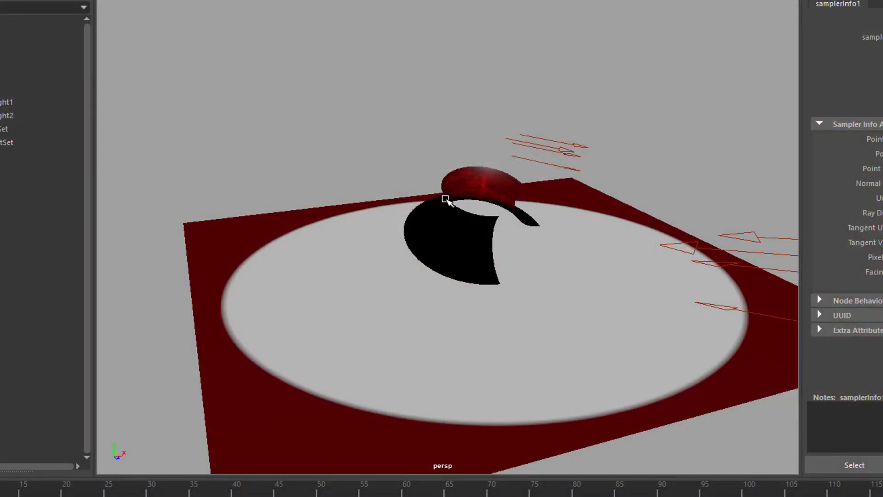
left_click(455, 229)
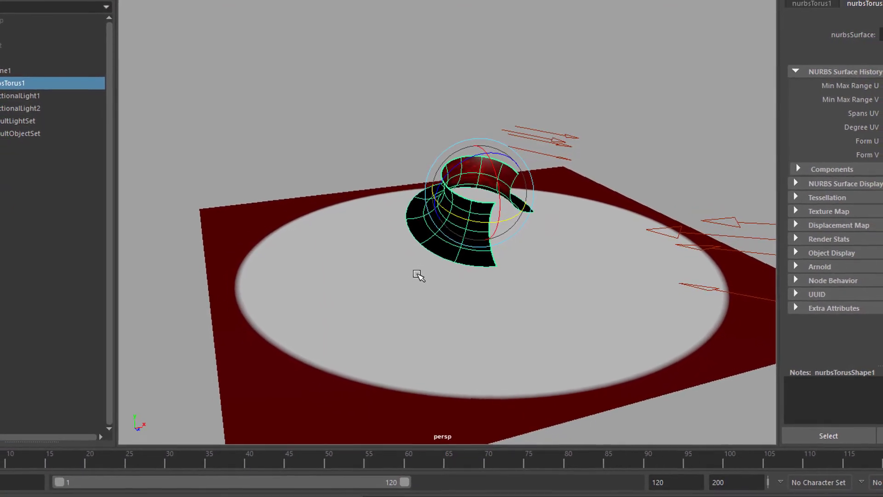
key("q")
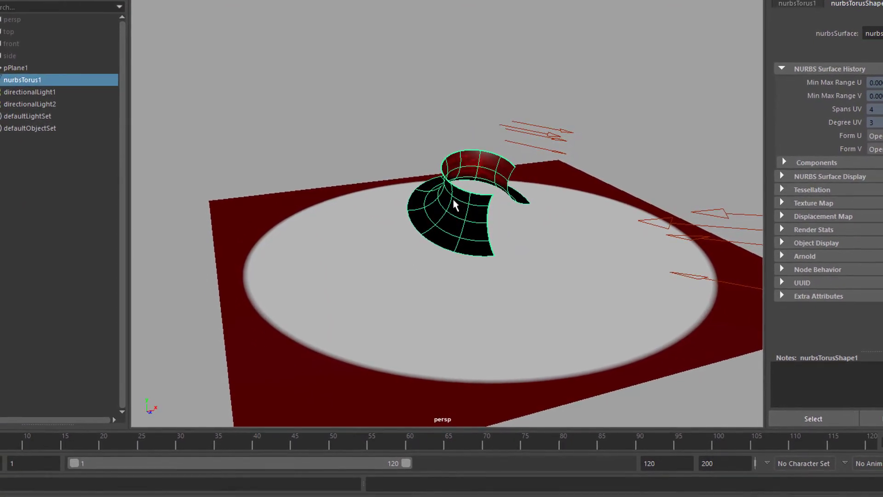
right_click(453, 198)
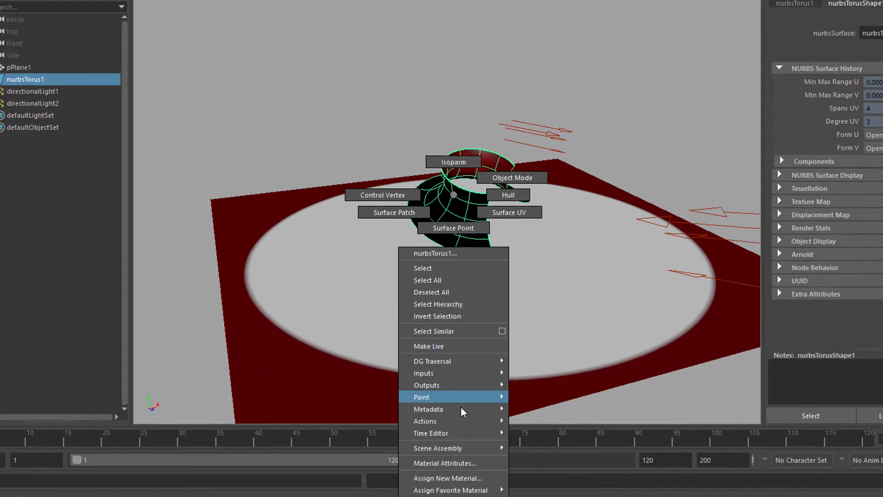
left_click(445, 479)
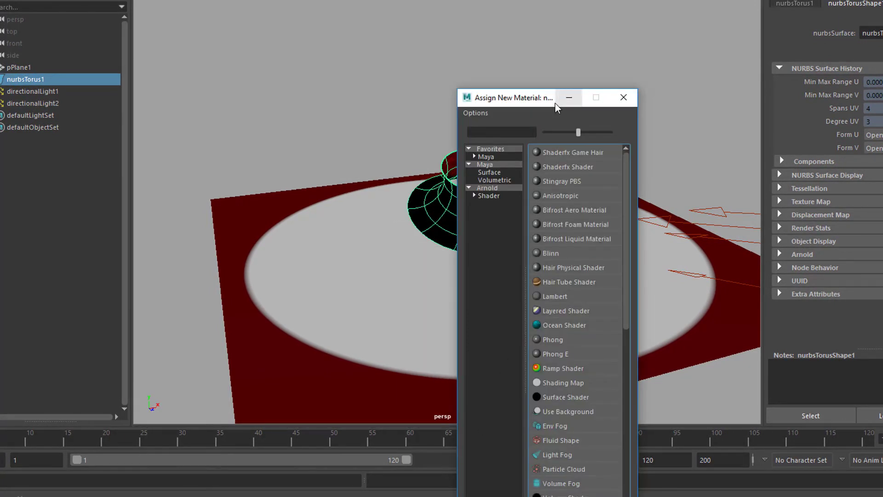
left_click_drag(514, 97, 511, 0)
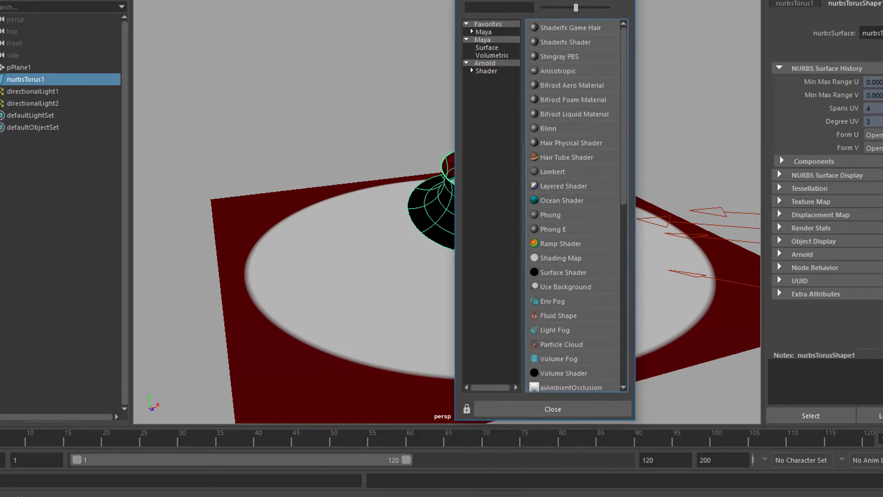
left_click(493, 62)
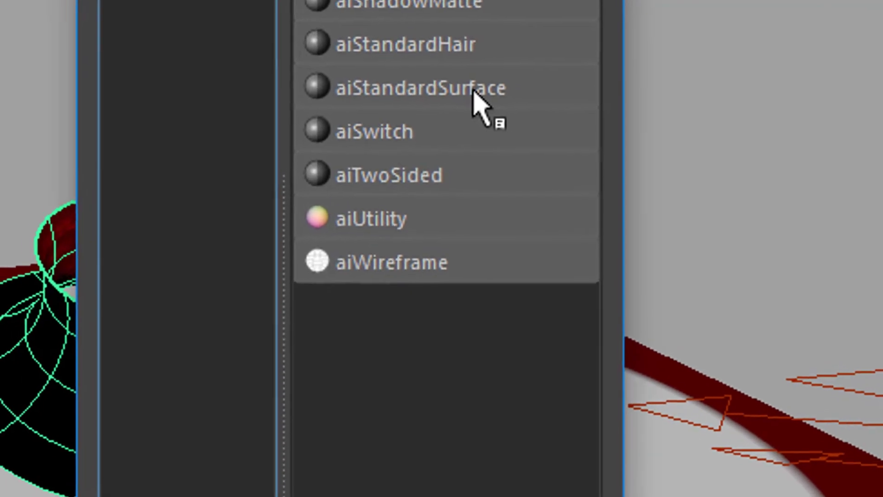
left_click(393, 192)
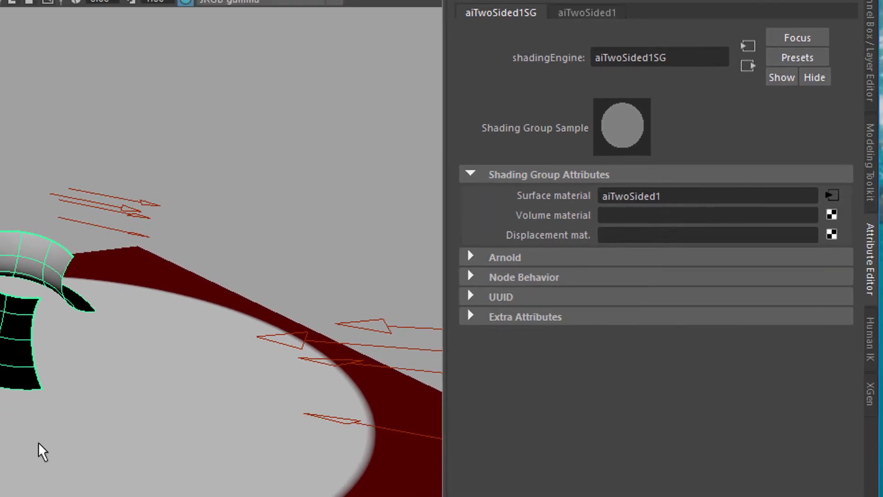
right_click_drag(40, 449, 457, 433, "alt")
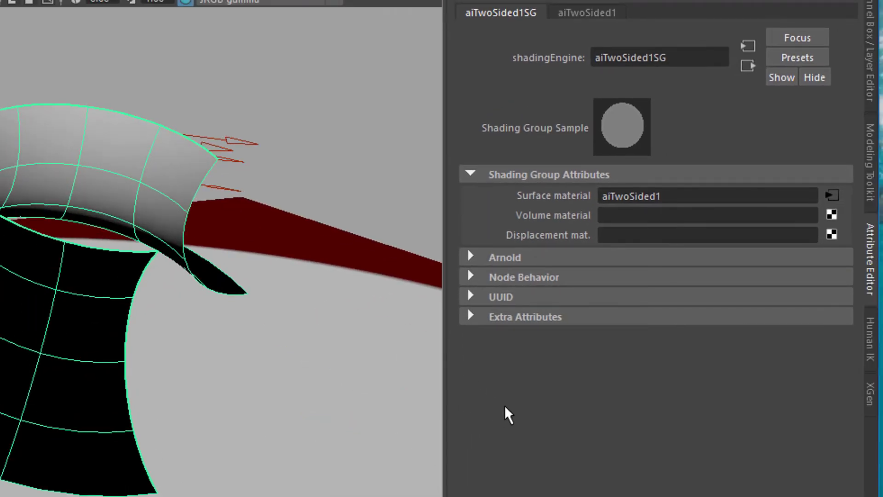
left_click(831, 197)
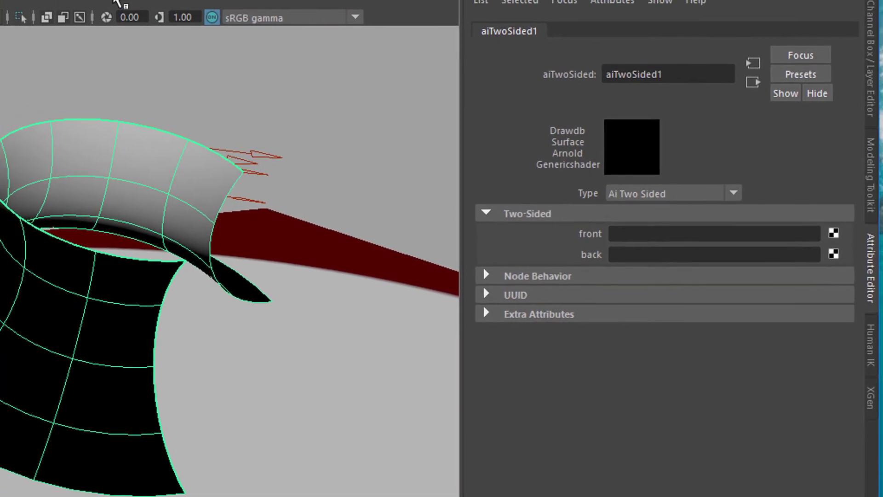
Add an Arnold skydome light to the scene
left_click(134, 0)
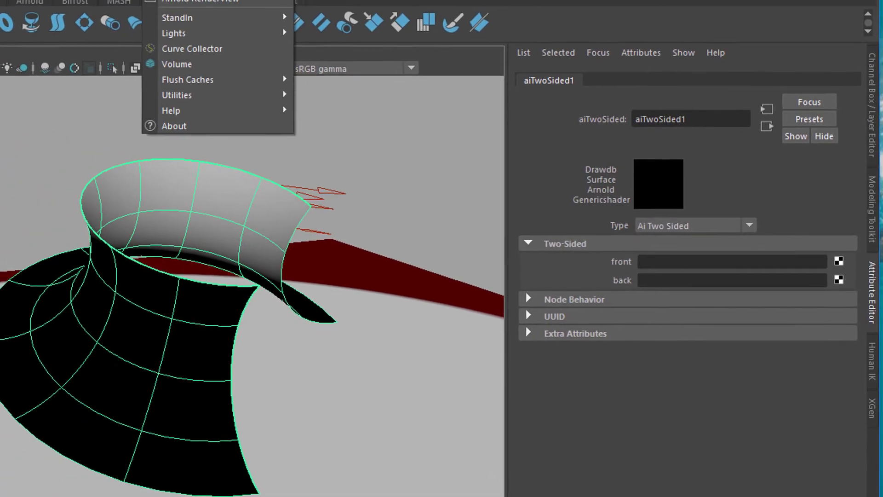
mouse_move(149, 16)
left_click(397, 97)
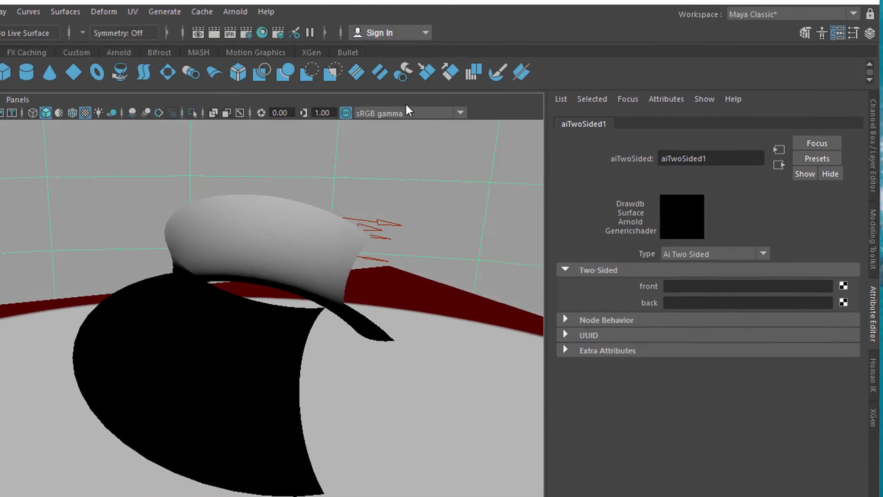
Render the scene with Arnold, and move and widen the Arnold RenderView so the viewport stays accessible beside it
left_click(221, 3)
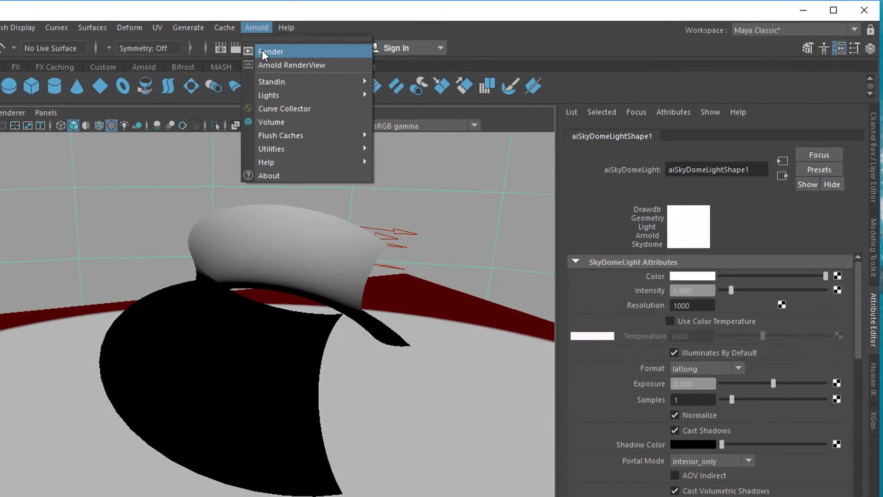
left_click(263, 51)
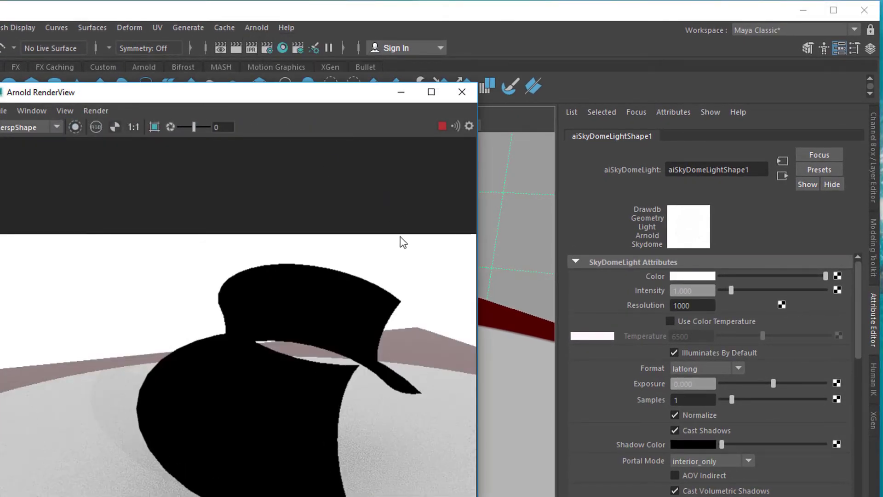
left_click_drag(294, 99, 83, 64)
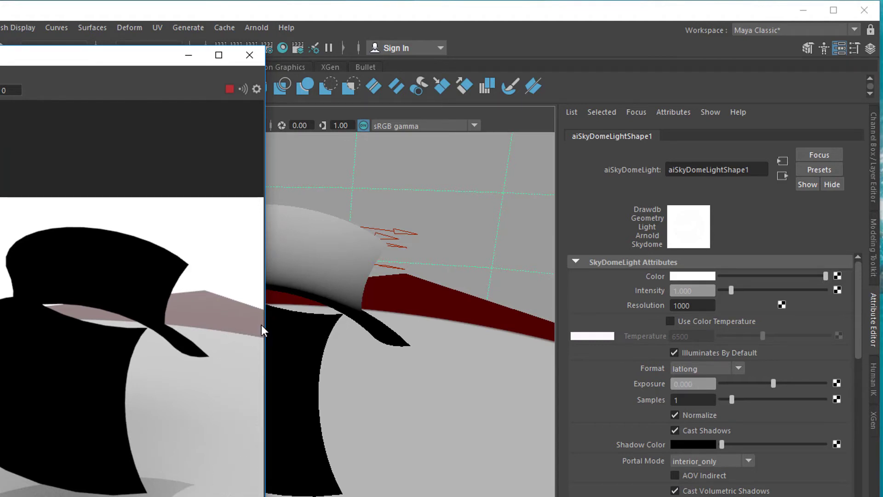
left_click_drag(265, 326, 336, 330)
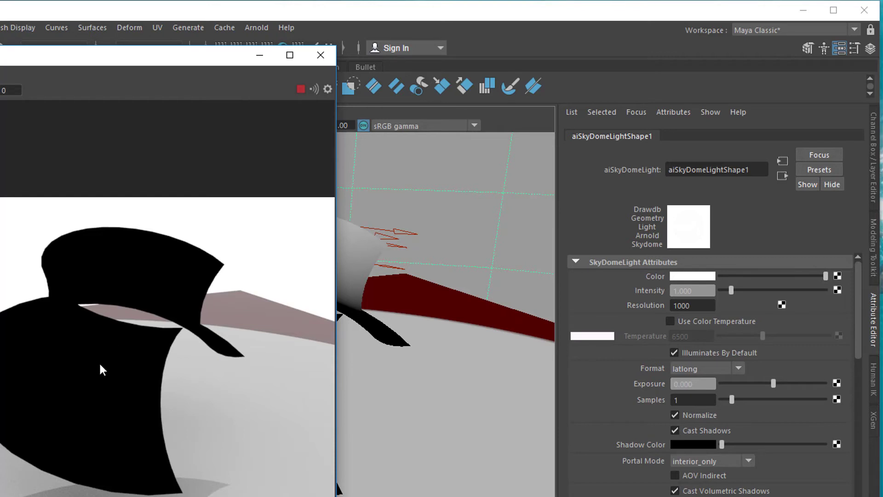
Connect a Checker 2D texture to the front input of the torus's aiTwoSided1 material
left_click(356, 257)
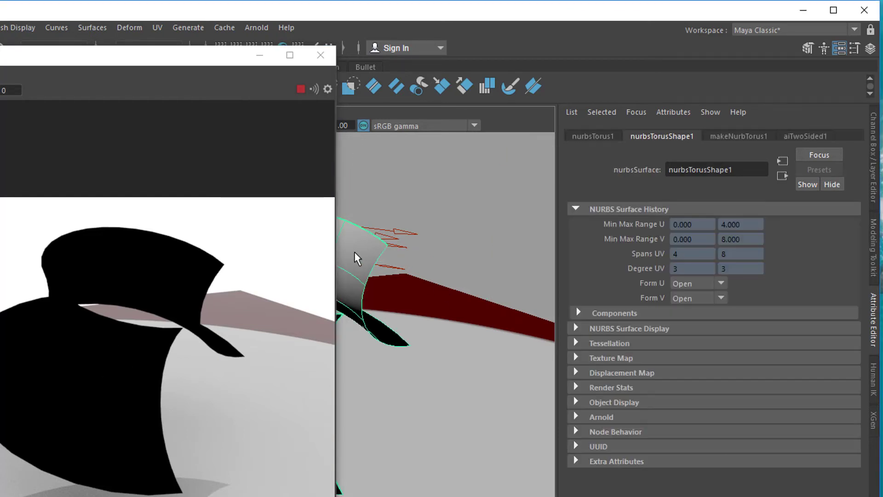
left_click(812, 137)
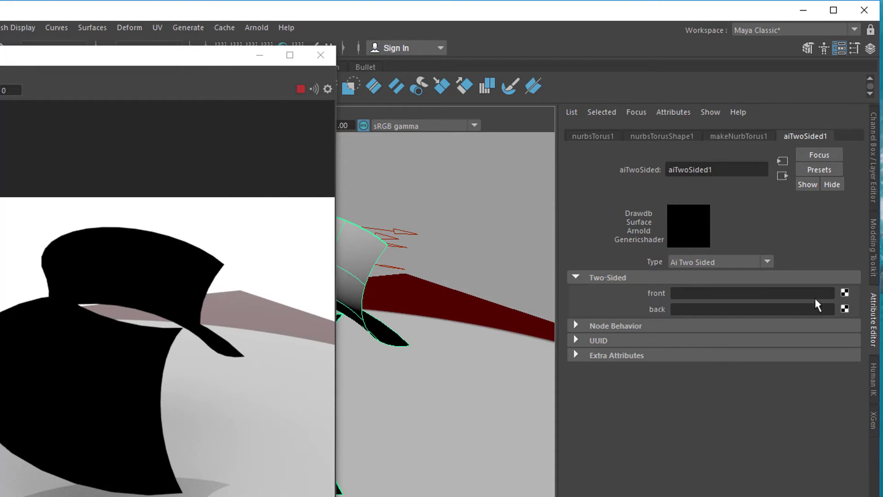
left_click(845, 291)
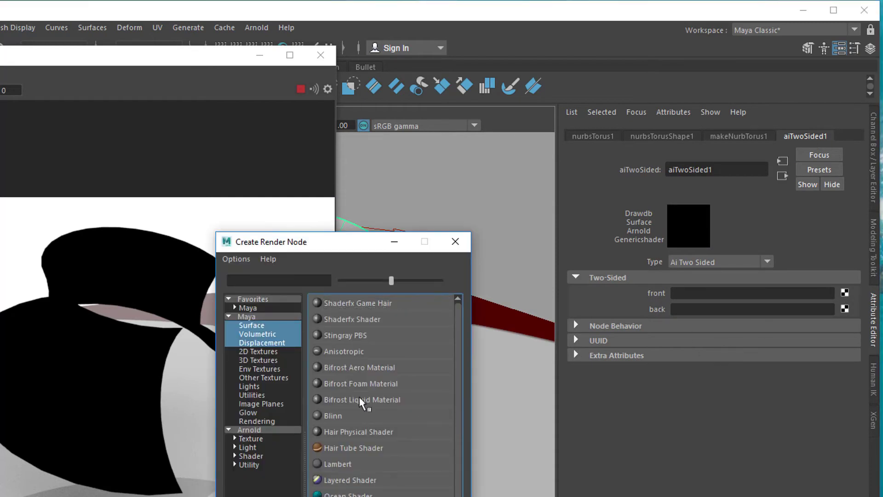
left_click(260, 352)
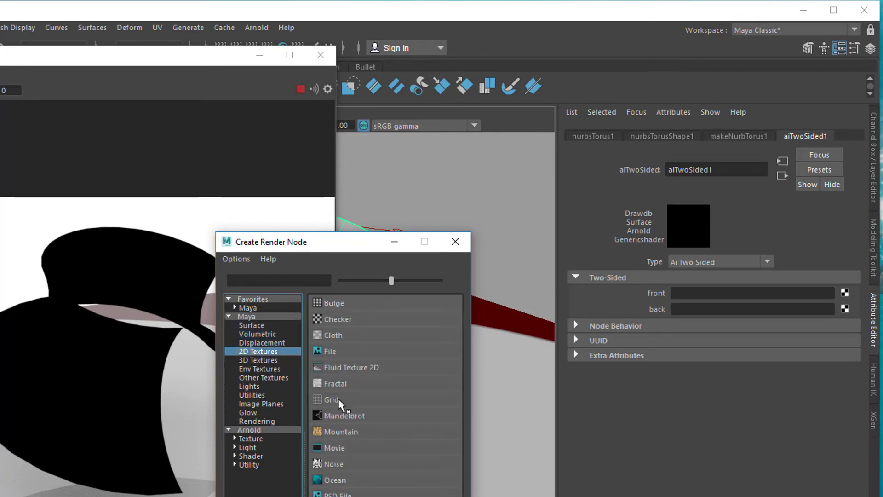
left_click(332, 318)
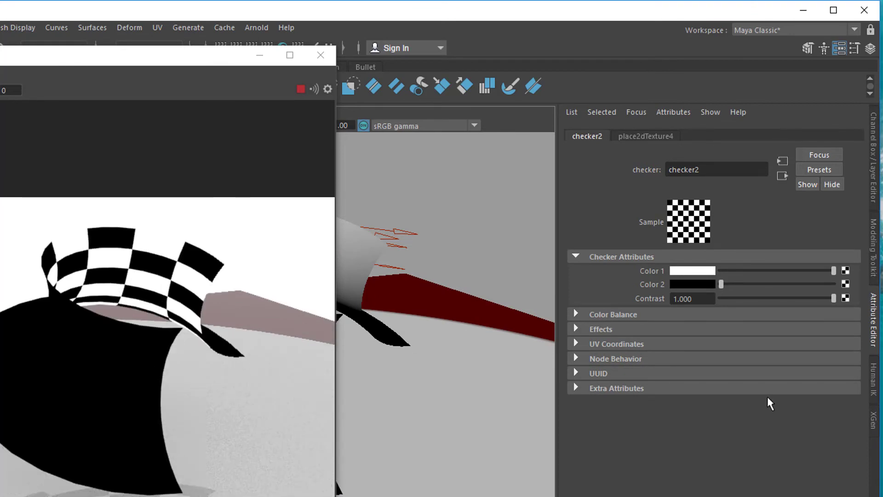
Return to the aiTwoSided1 material and connect a Mountain 2D texture to its back input
left_click(783, 180)
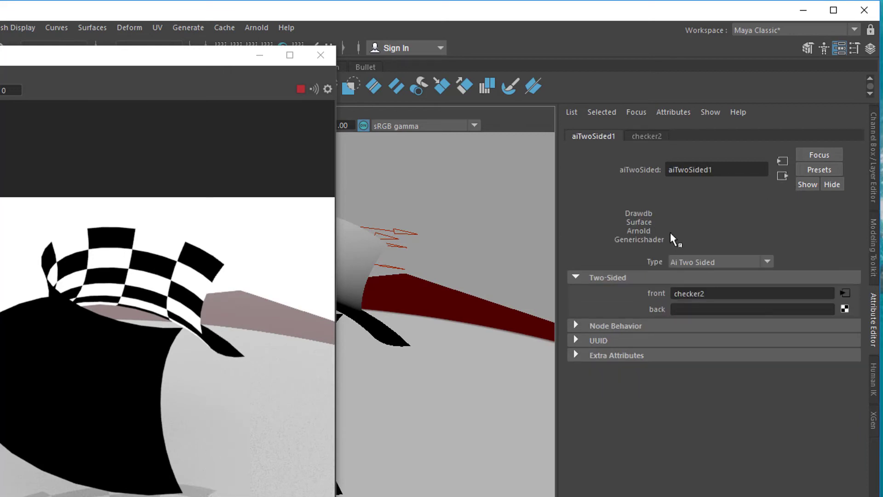
left_click(845, 309)
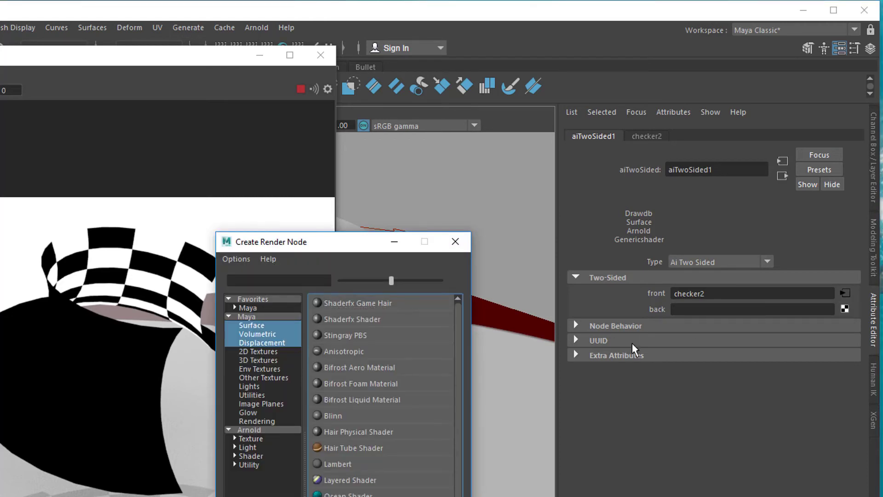
left_click_drag(330, 239, 476, 153)
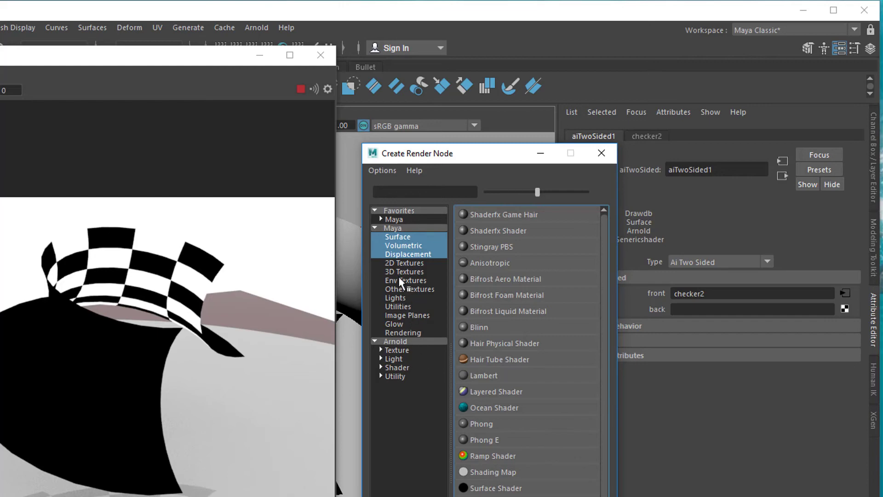
left_click(399, 263)
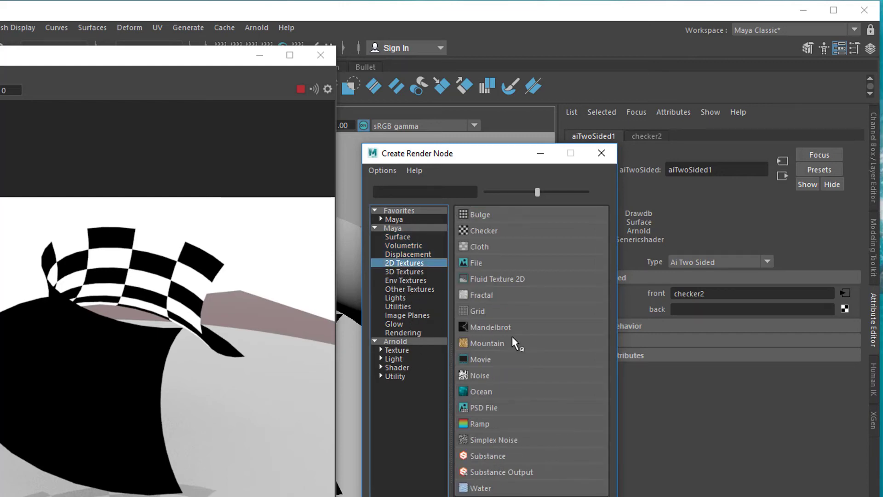
left_click(487, 344)
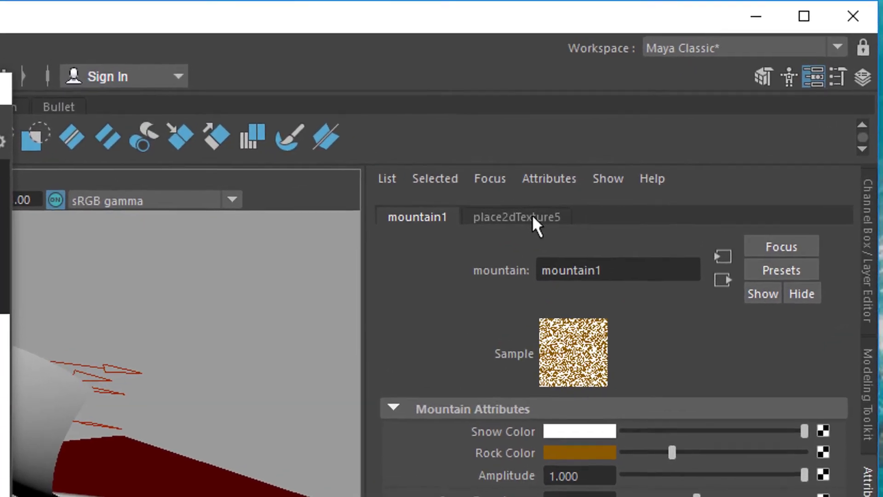
Set the Repeat UV values of the mountain texture's 2D placement to 0.1 and 0.1
left_click(570, 193)
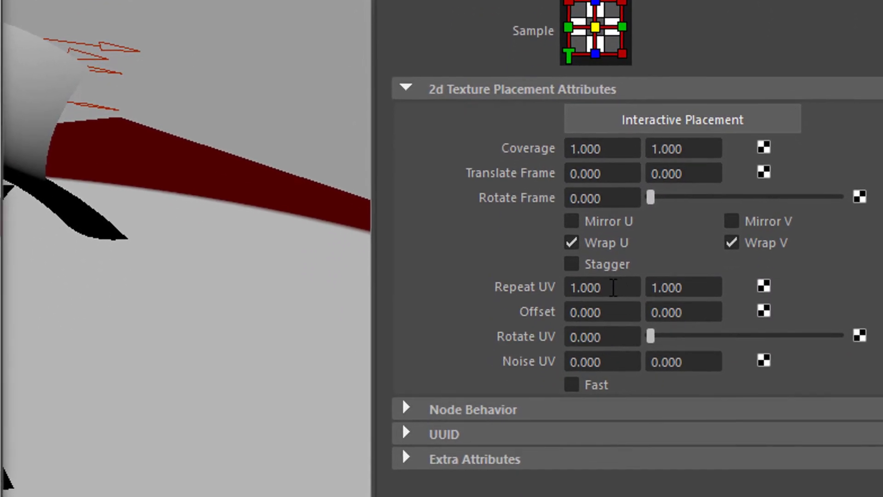
left_click(607, 287)
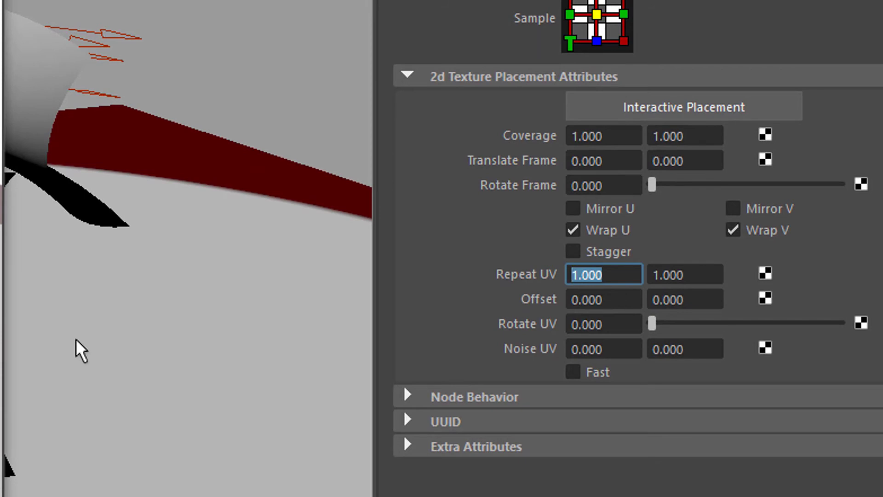
type("0.1")
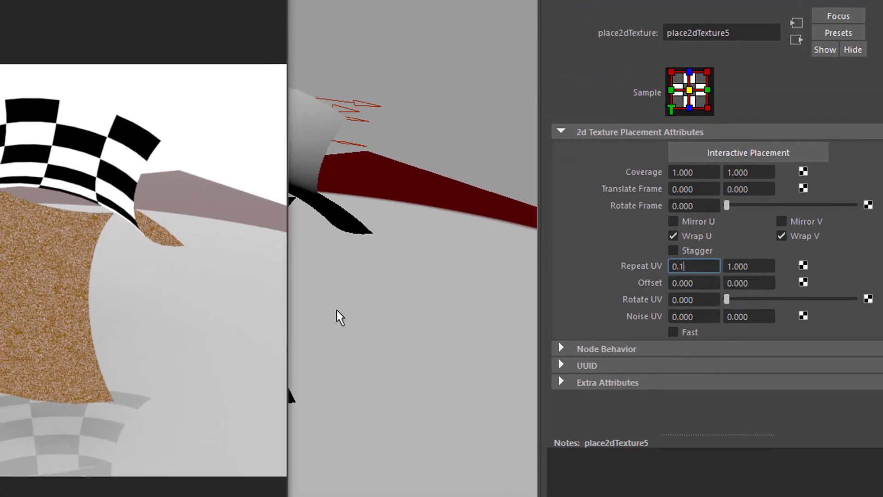
key("Tab")
type("0.1")
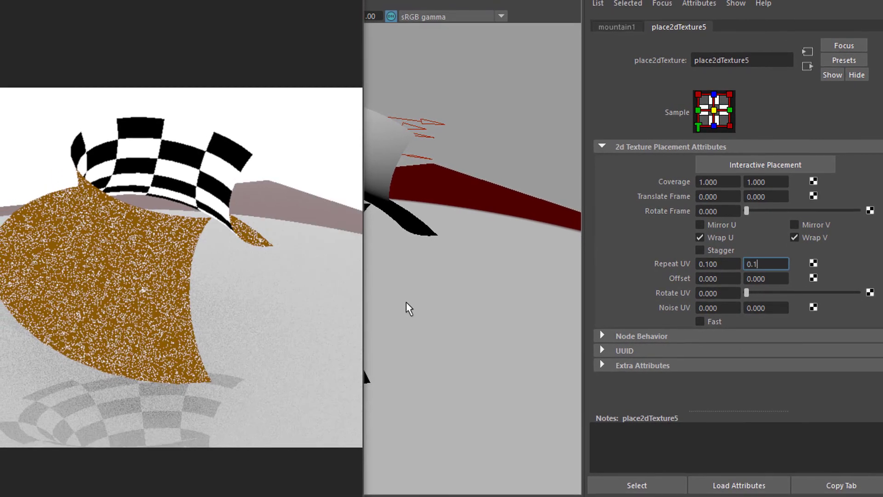
key("Return")
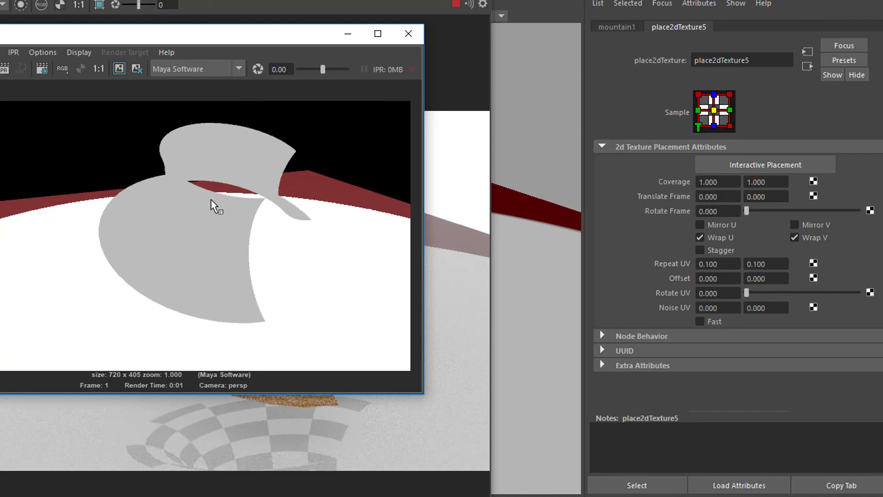
Close the Maya Software render and move the Arnold RenderView off the torus in the viewport
left_click(409, 34)
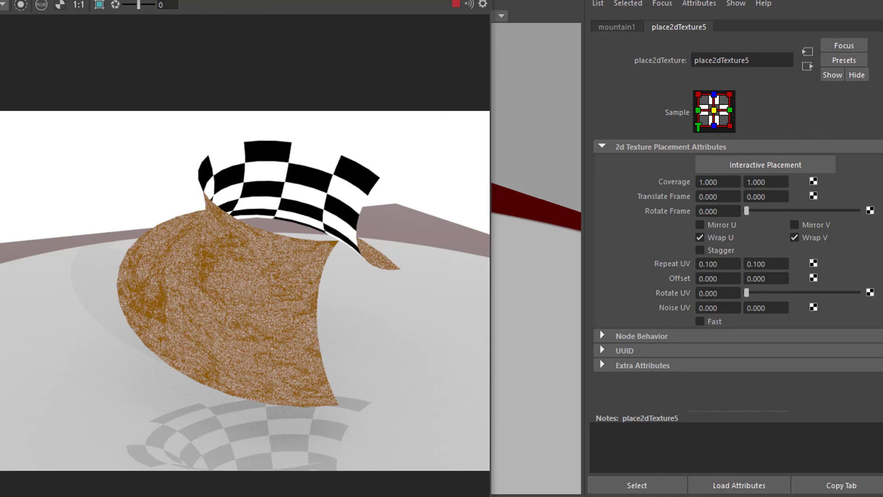
left_click_drag(328, 9, 308, 397)
Close up the NURBS torus by setting its Start Sweep to 0 and its Minor Sweep to 360
left_click(252, 244)
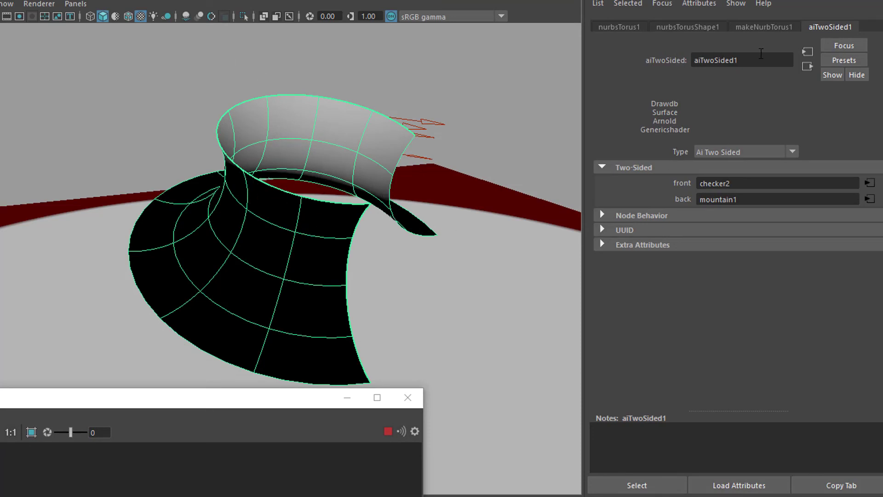
left_click(764, 28)
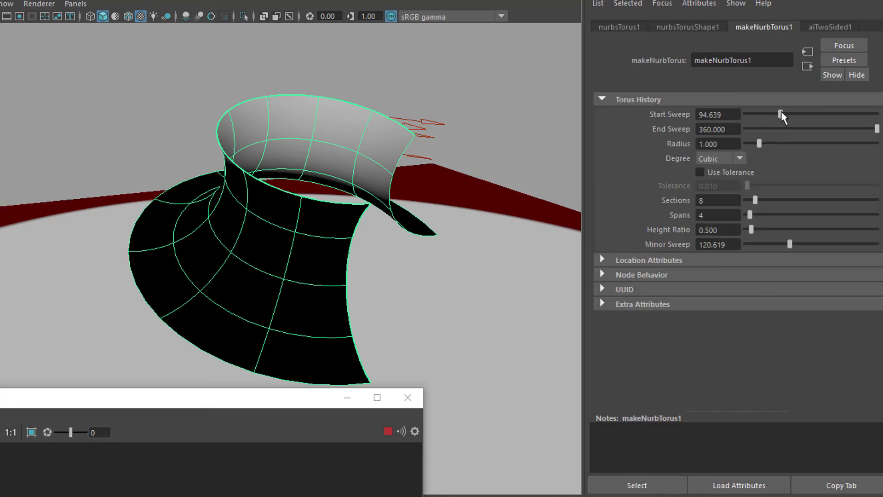
left_click_drag(780, 113, 740, 127)
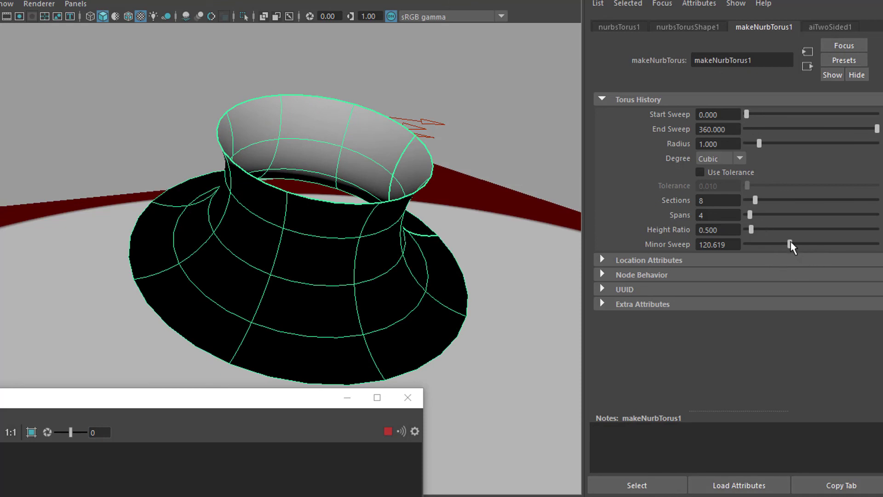
left_click_drag(790, 243, 878, 245)
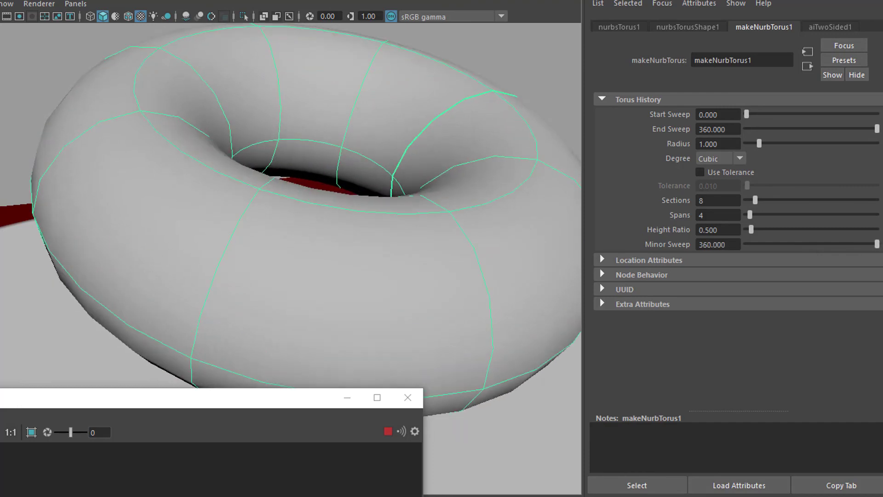
Examine the closed torus in the Arnold RenderView, and reduce its Minor Sweep to about 189 to expose both sides
left_click_drag(222, 409, 324, 28)
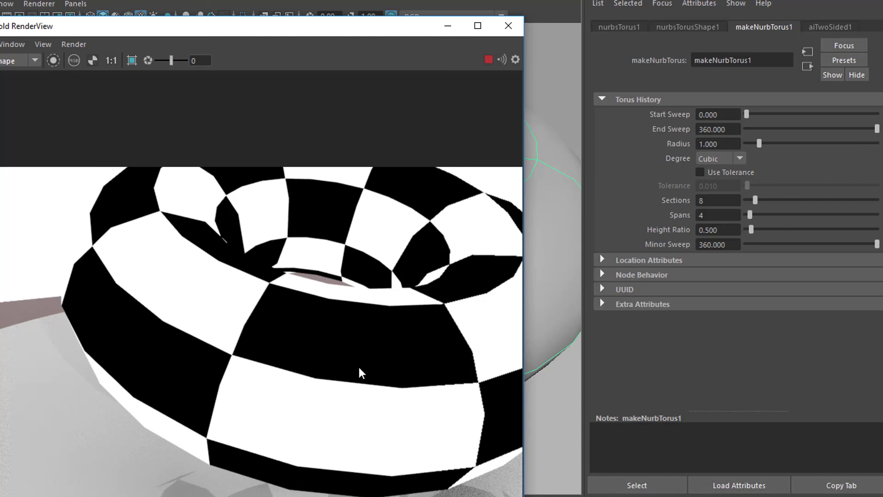
left_click_drag(266, 27, 243, 205)
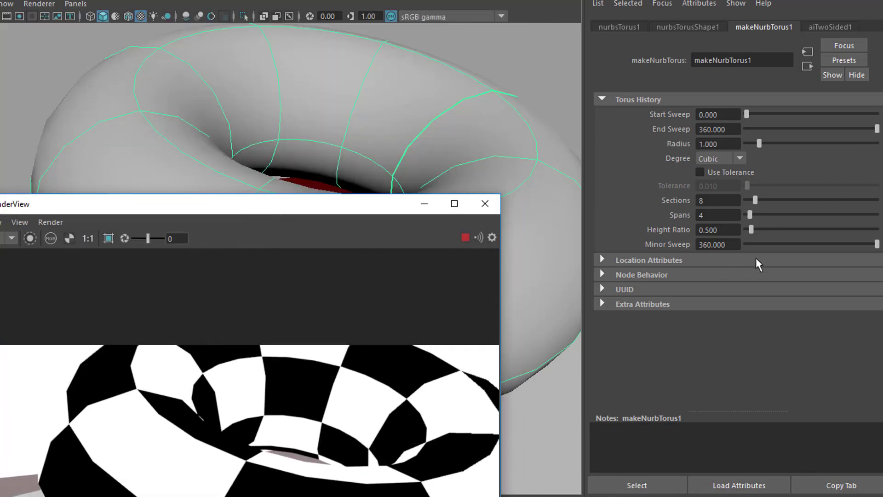
left_click_drag(874, 244, 814, 253)
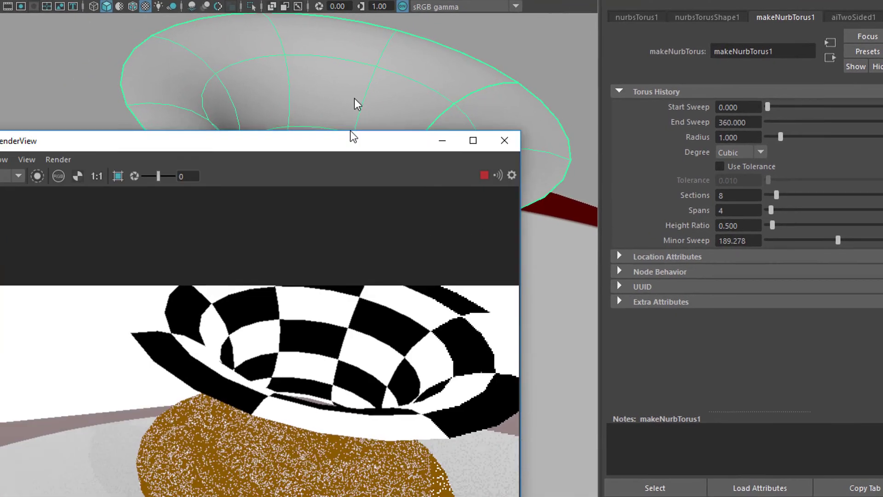